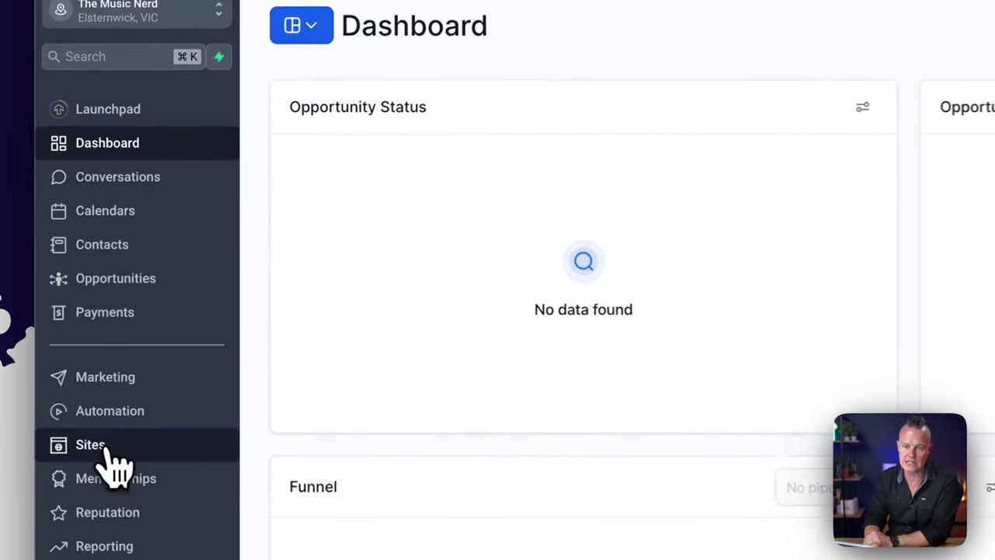
- Open the dark funnel from the Agency Mavericks - List Builder folder in the site's funnels
click(109, 457)
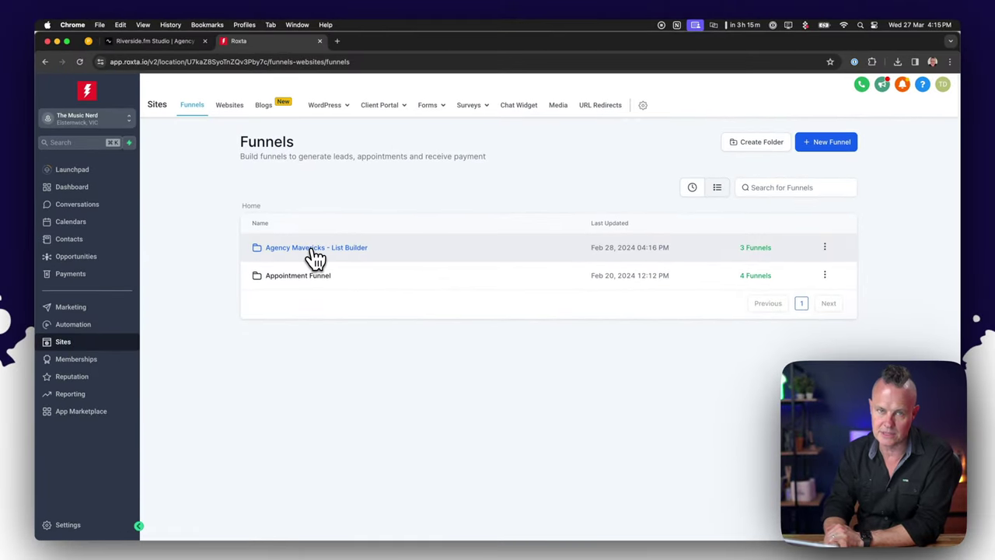
click(315, 249)
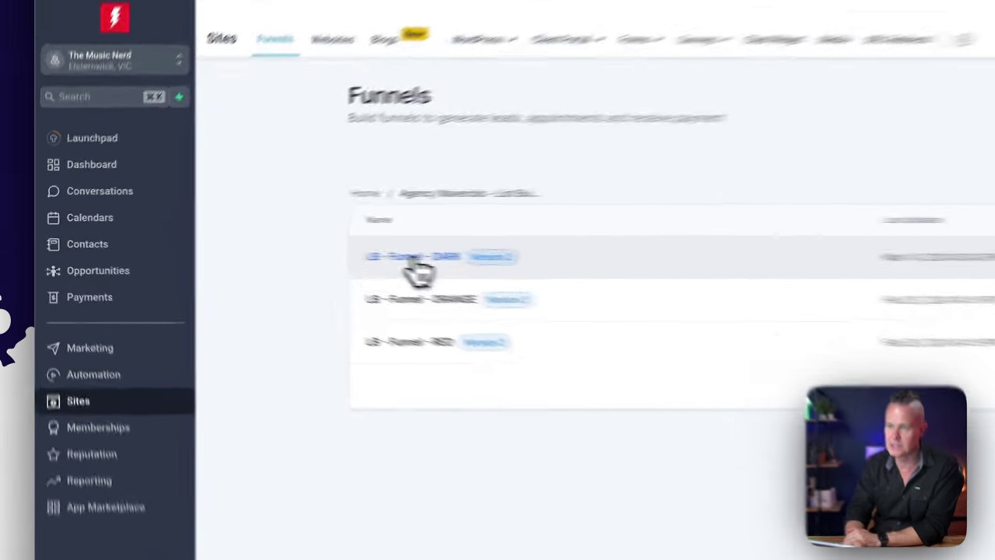
click(276, 250)
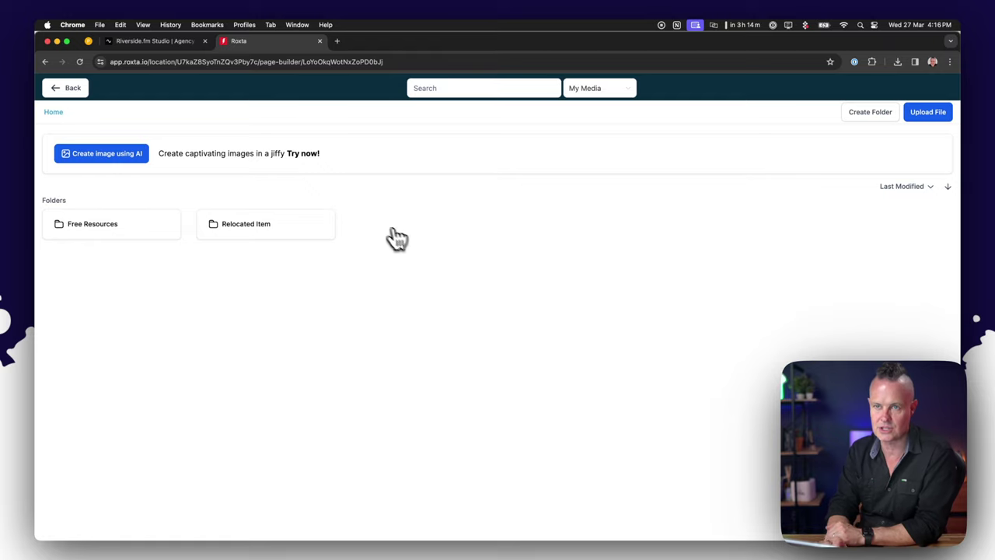
- Leave the media library and examine the Opt In Dark page from the hero section through the open letter and its signature block
click(65, 88)
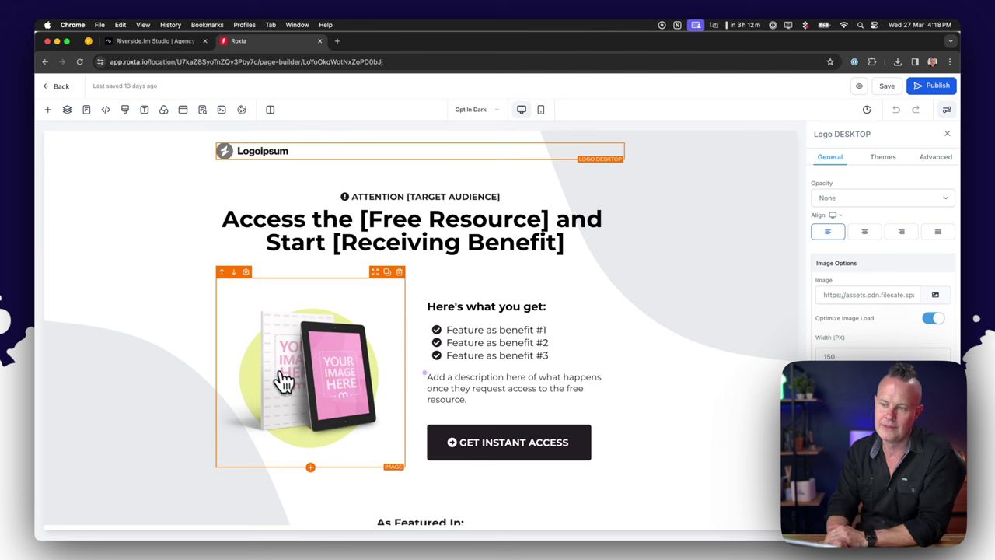
scroll(540, 377, down, 5)
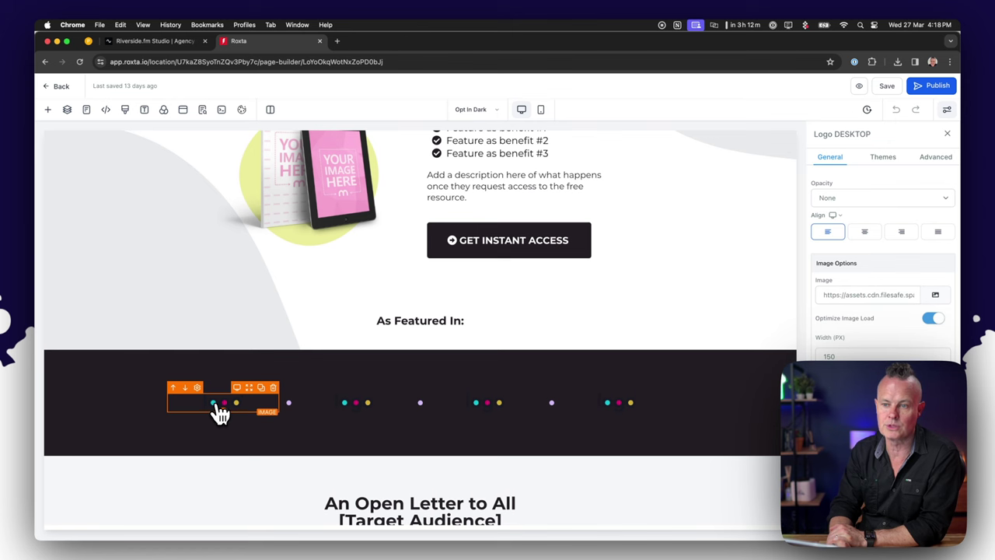
scroll(220, 415, down, 5)
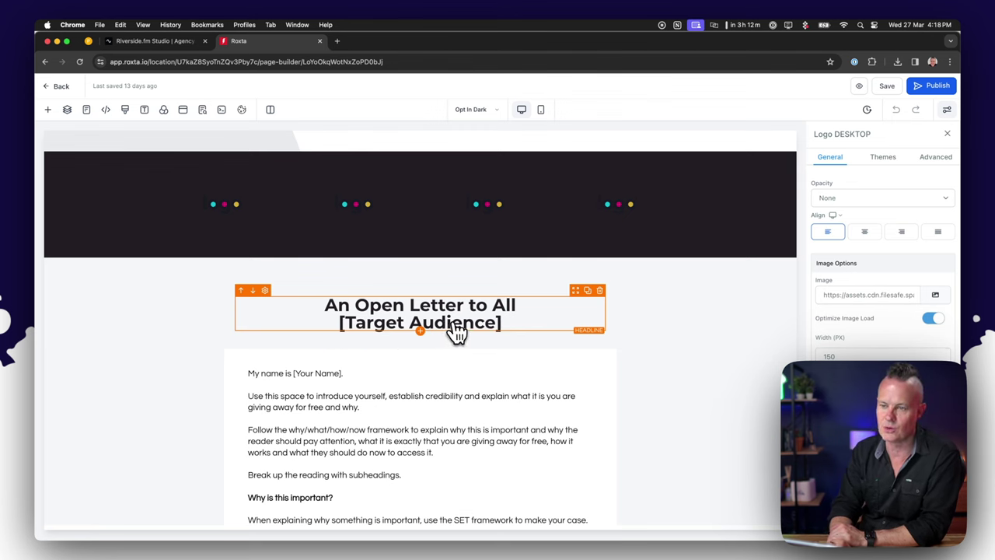
scroll(342, 358, down, 4)
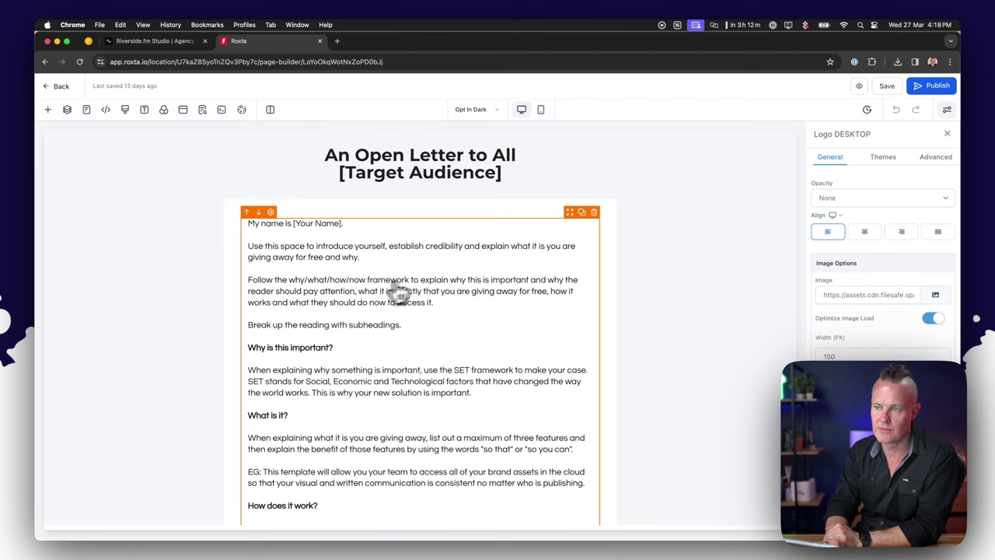
scroll(401, 289, down, 1)
scroll(401, 291, down, 1)
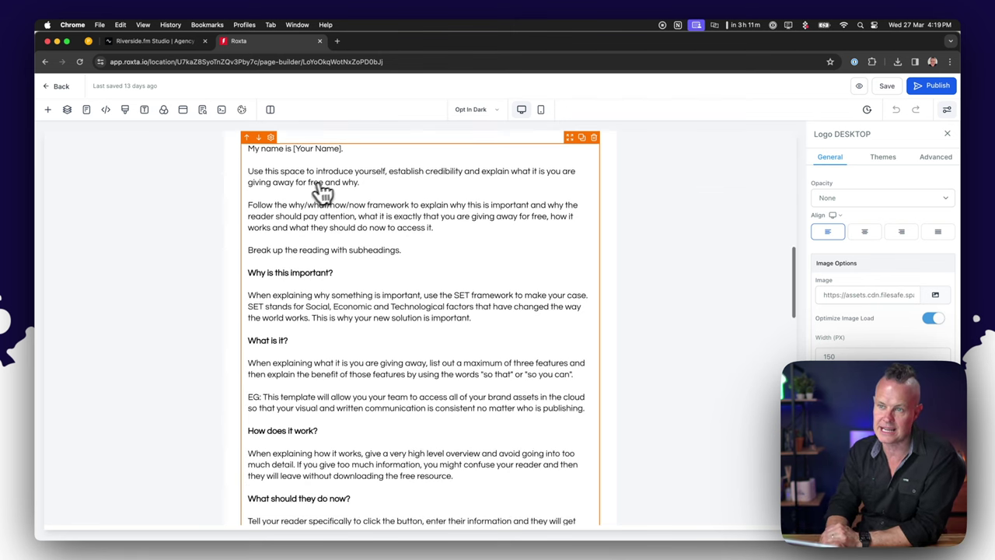
scroll(364, 301, down, 3)
scroll(364, 301, down, 1)
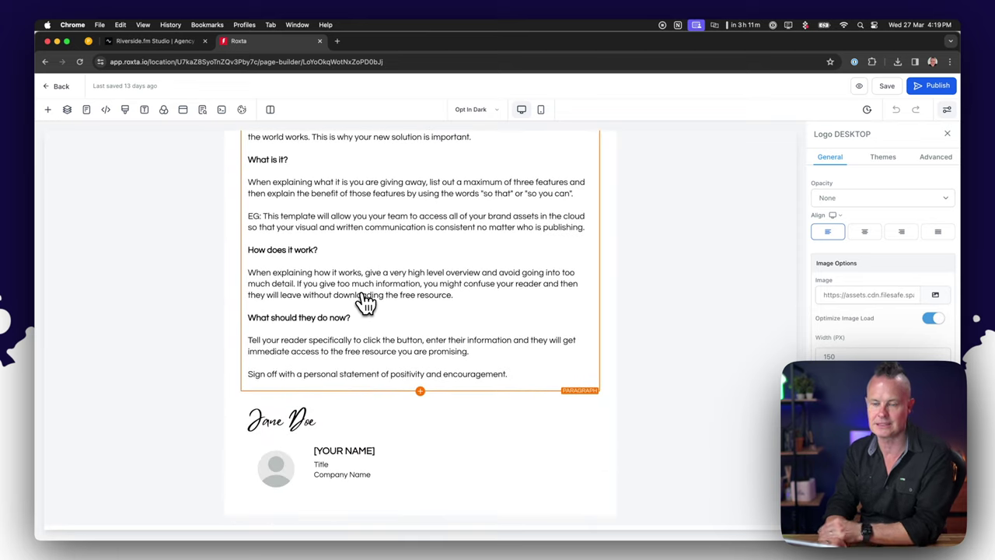
scroll(366, 302, down, 2)
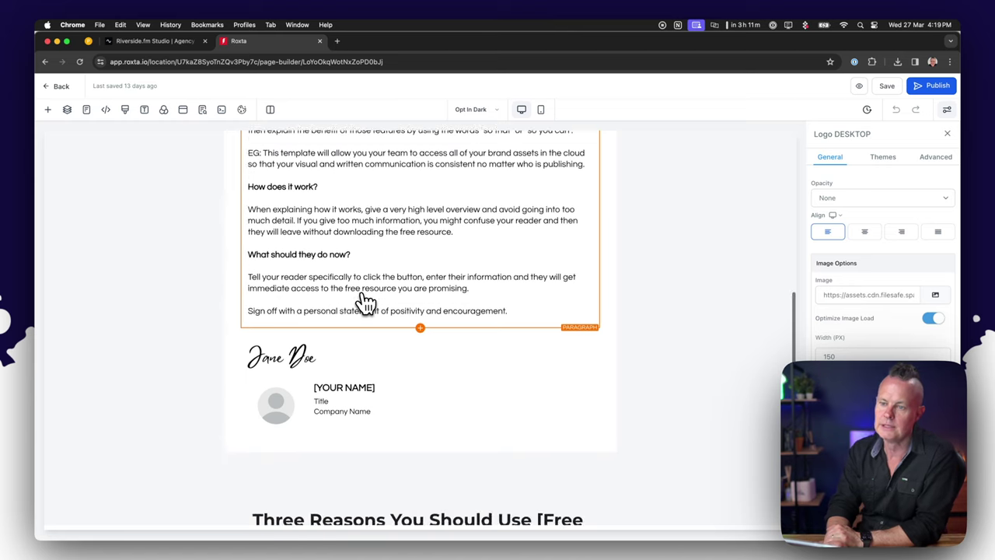
scroll(366, 301, down, 1)
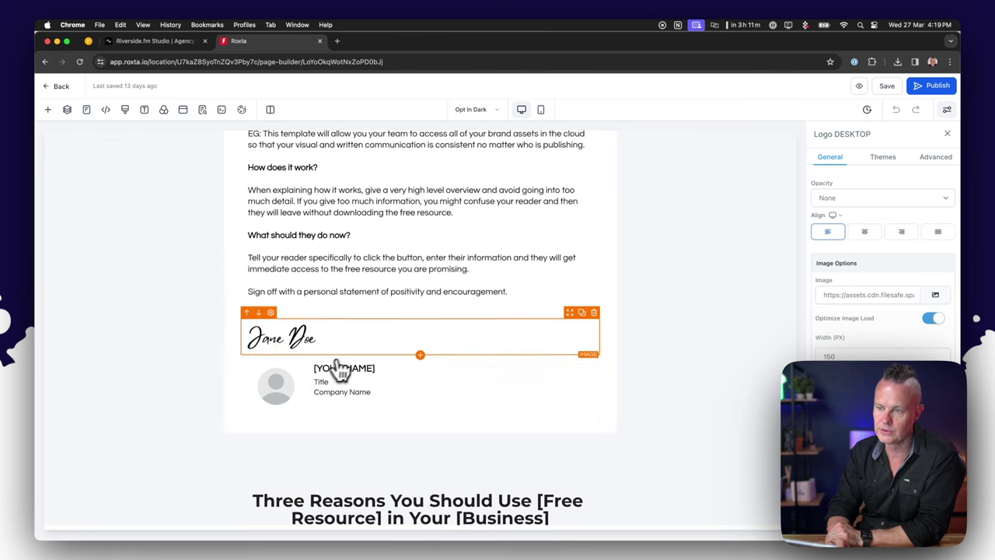
- Examine the template's three-benefits section, testimonials block and closing call to action down to the footer
scroll(326, 389, down, 5)
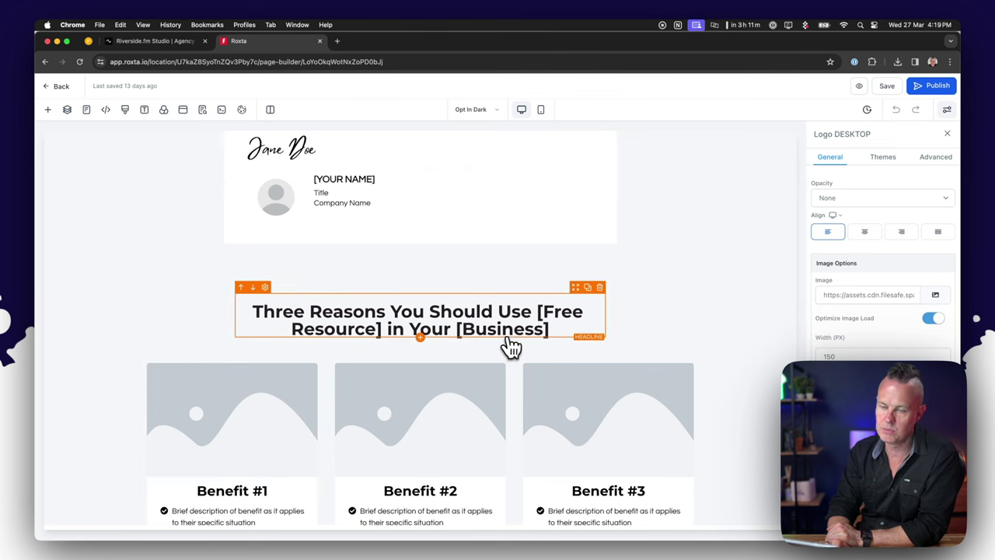
scroll(420, 328, down, 3)
scroll(416, 328, down, 4)
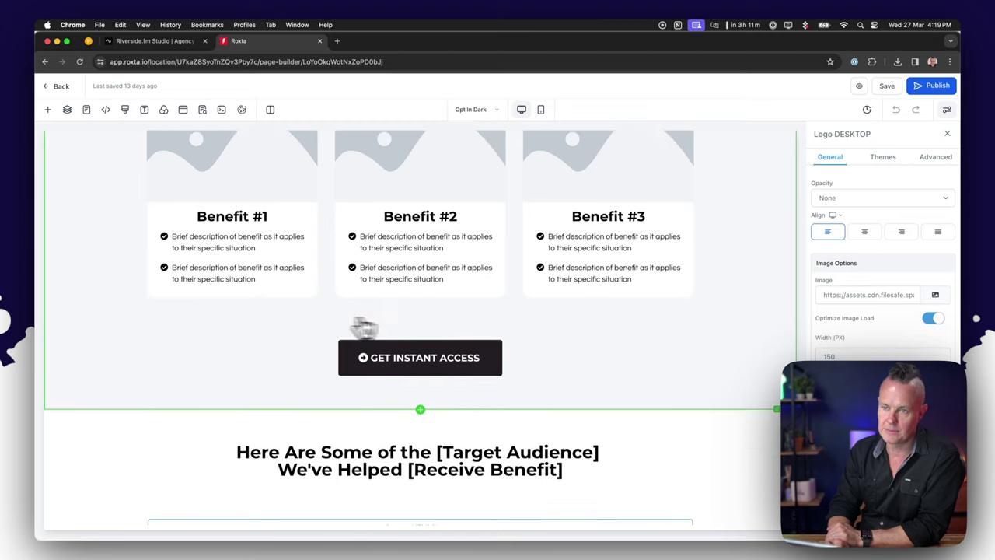
scroll(311, 321, up, 1)
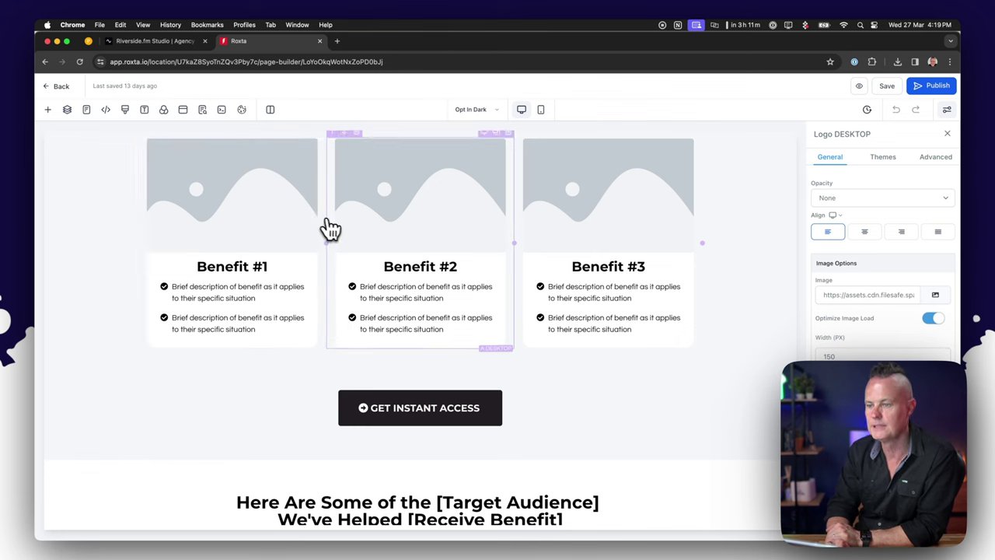
scroll(333, 227, down, 3)
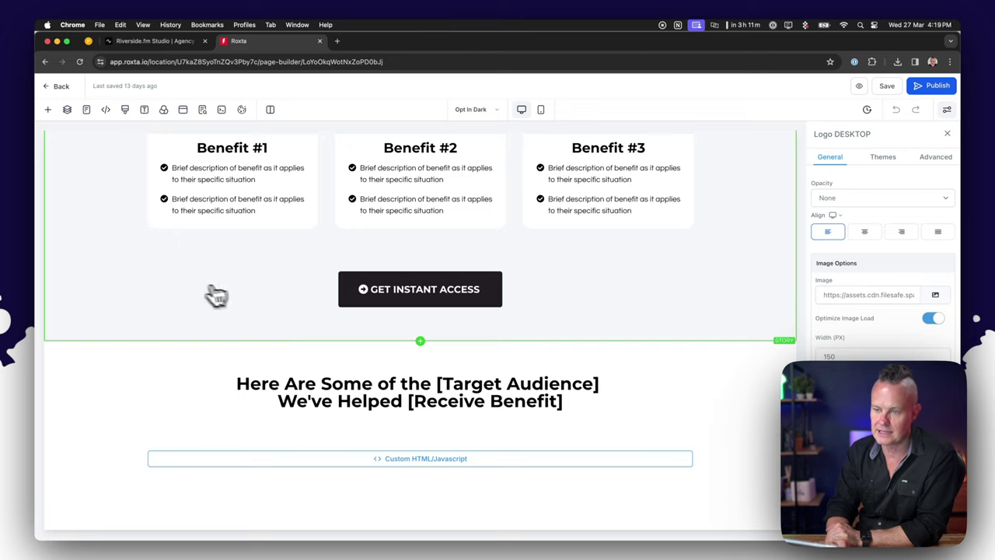
scroll(142, 289, down, 4)
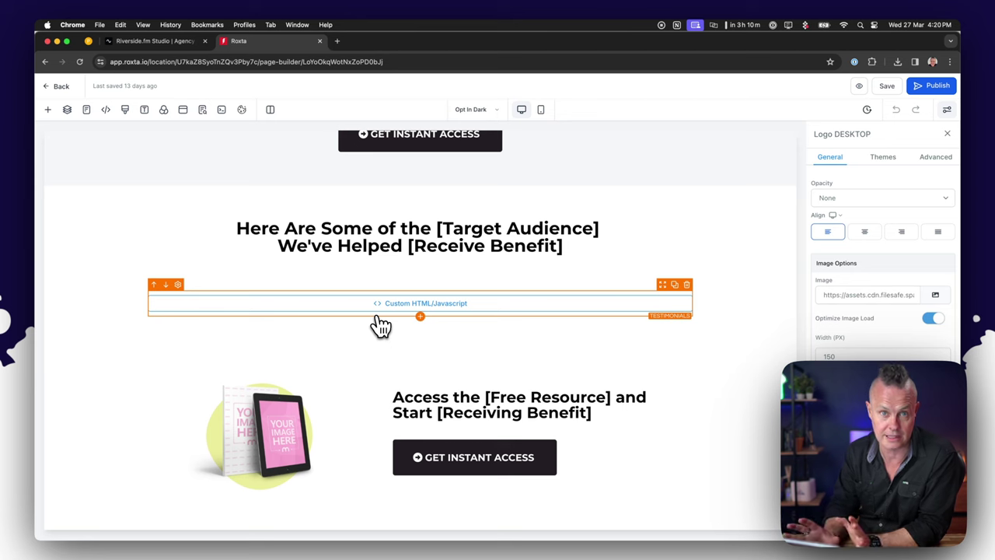
scroll(168, 388, down, 2)
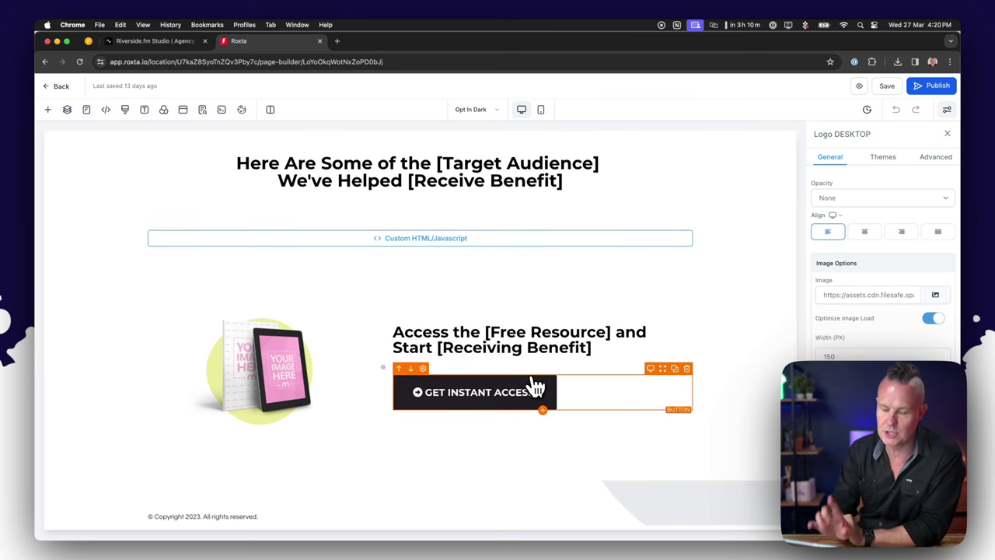
- Open the live example page go.agencymavericks.com/pdm-request in a new browser tab
key(super+t)
text(go)
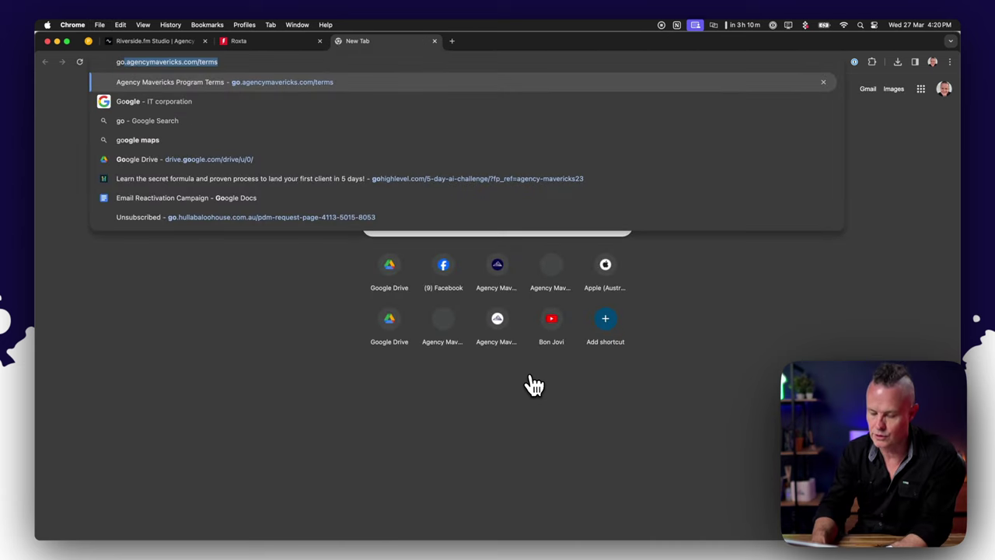
text(.agencymavericks.com/)
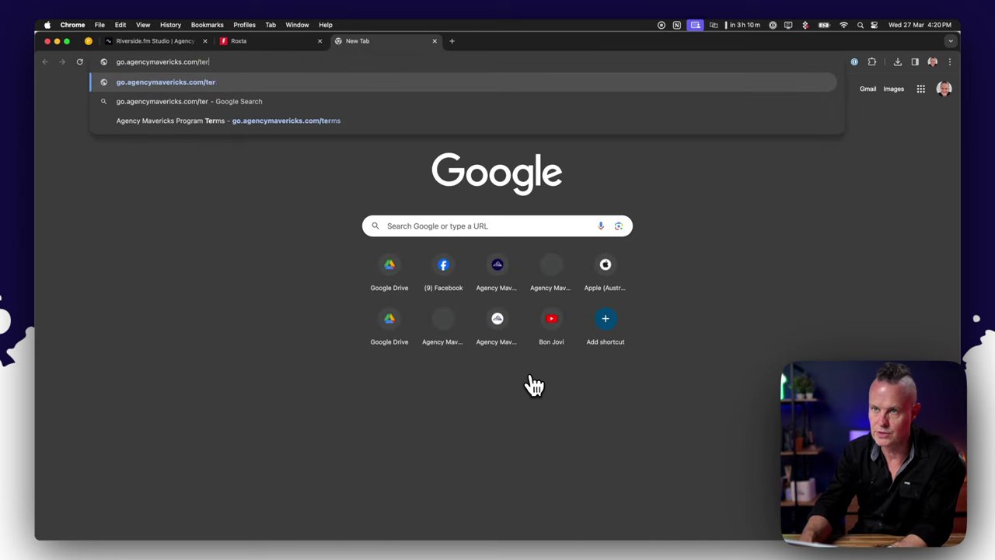
text(pdm-)
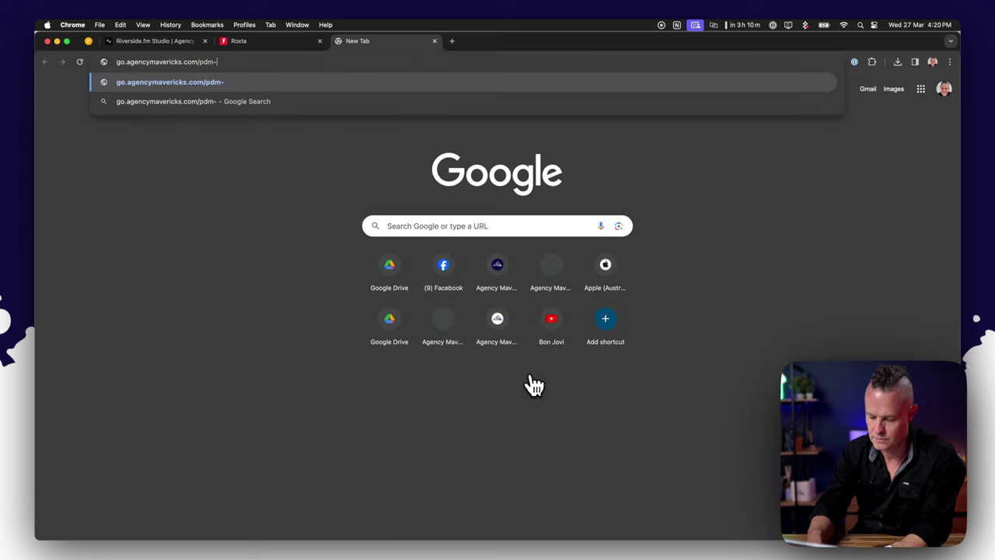
text(request)
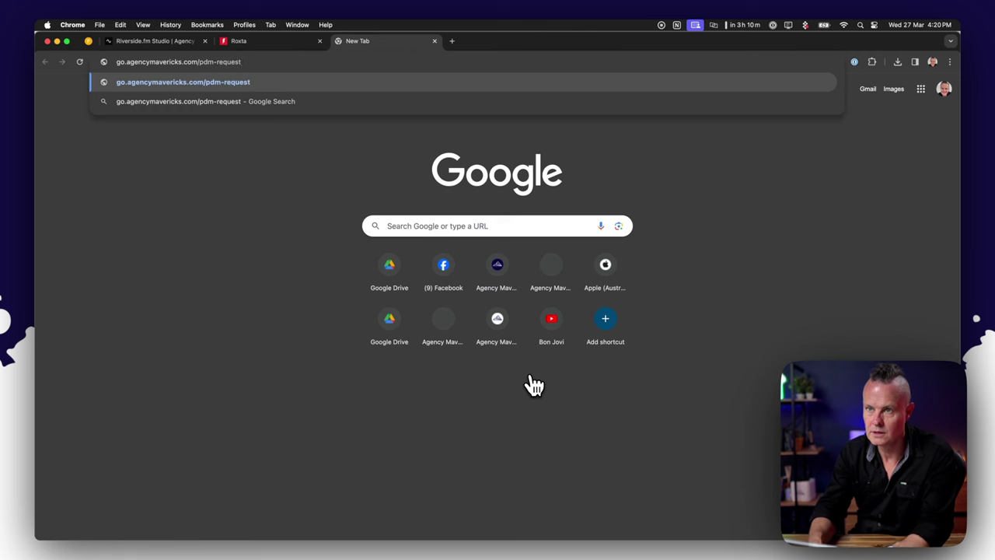
key(Return)
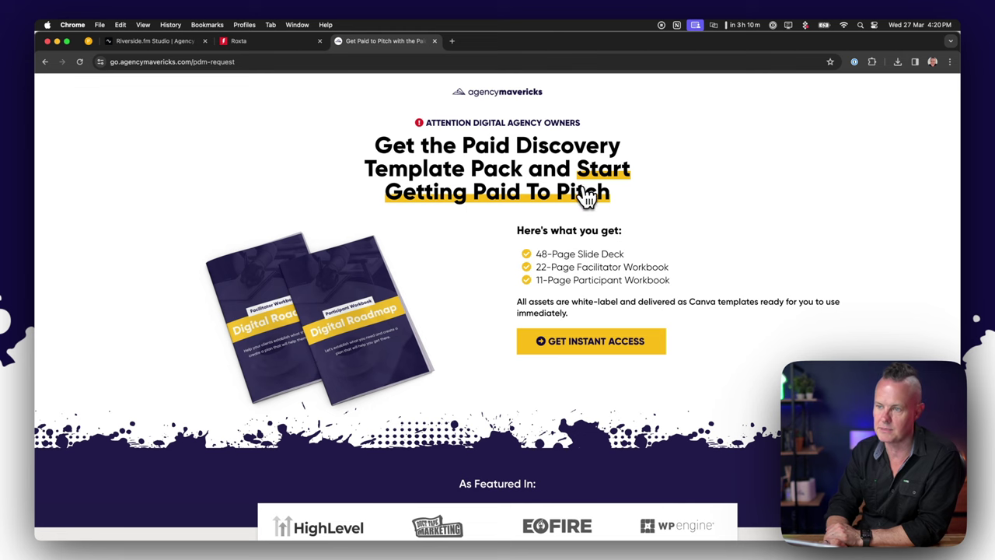
- Review the live Paid Discovery opt-in page from its headline through the letter, benefits, team and testimonials to the footer
scroll(323, 311, down, 2)
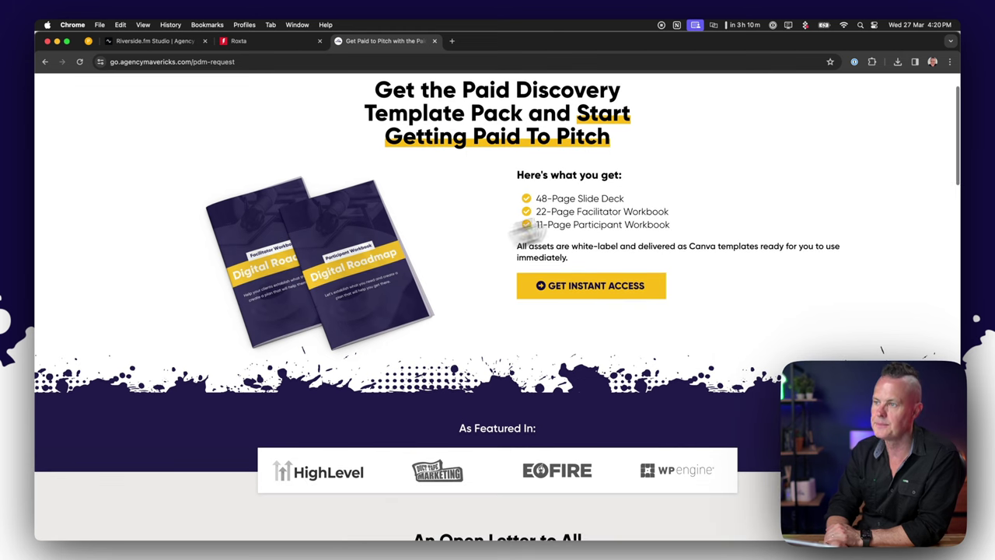
scroll(607, 206, down, 1)
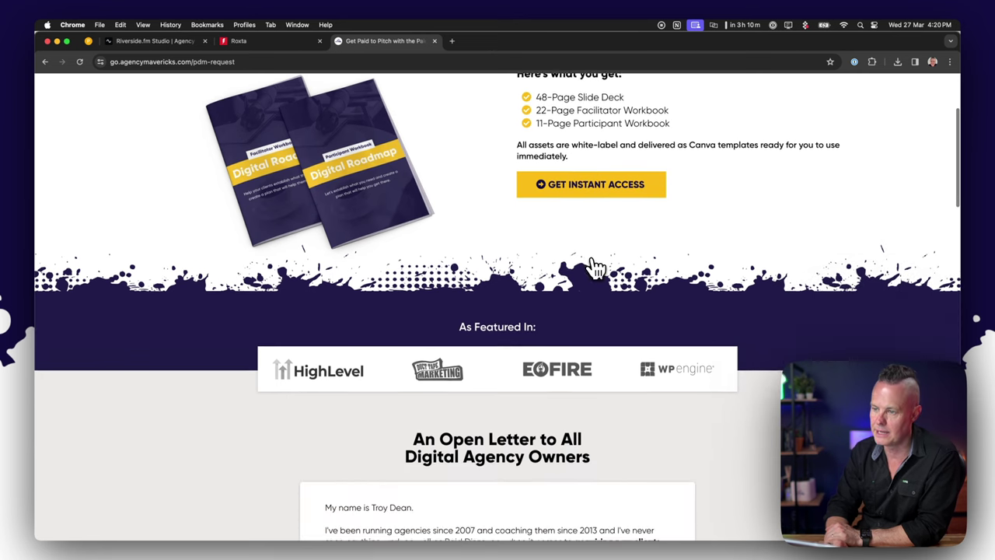
scroll(545, 276, down, 1)
scroll(622, 363, down, 5)
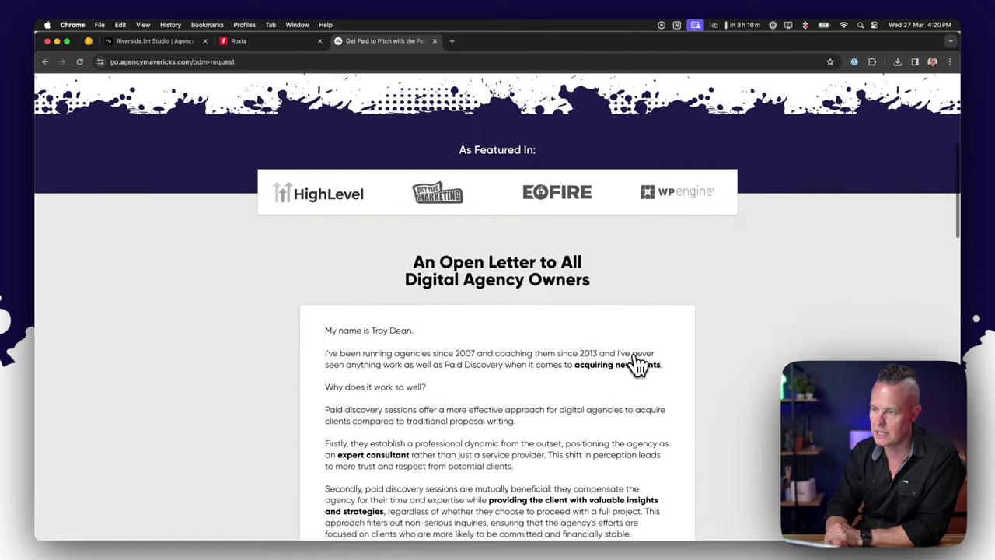
scroll(509, 349, down, 15)
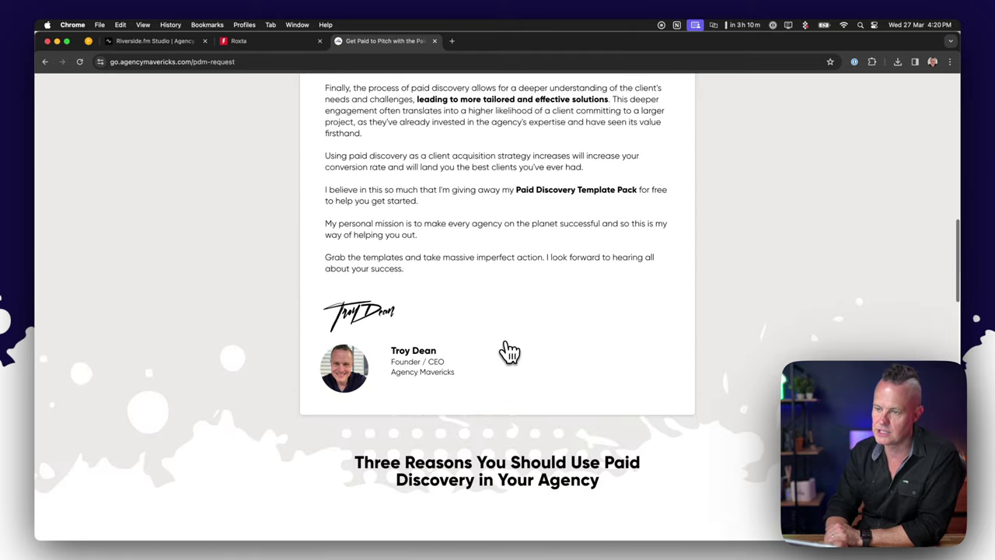
scroll(488, 330, down, 7)
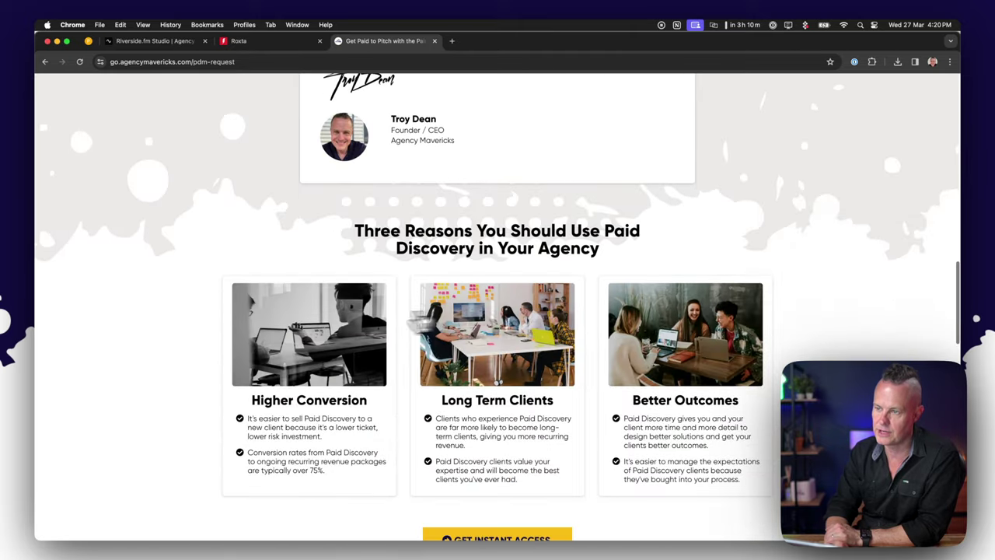
scroll(547, 315, down, 12)
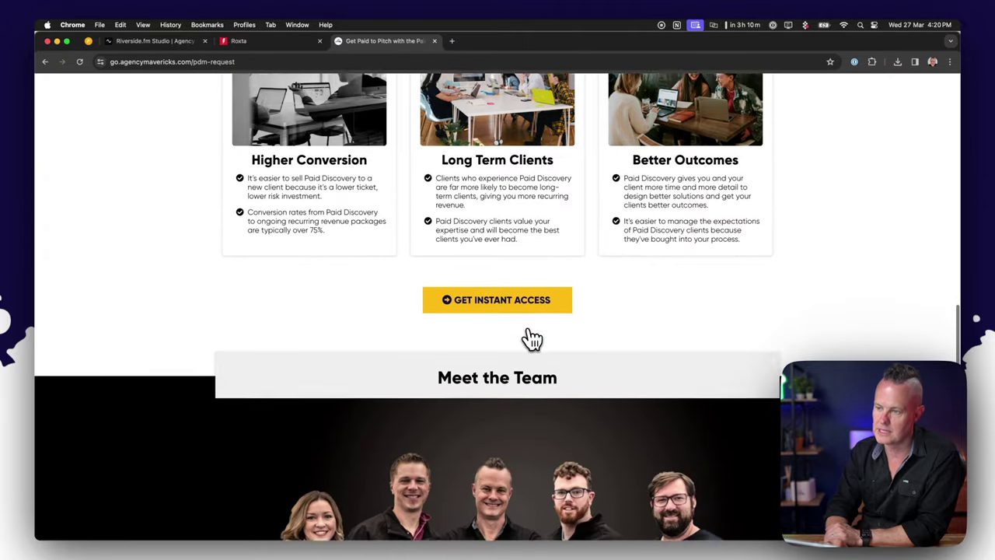
scroll(490, 342, down, 15)
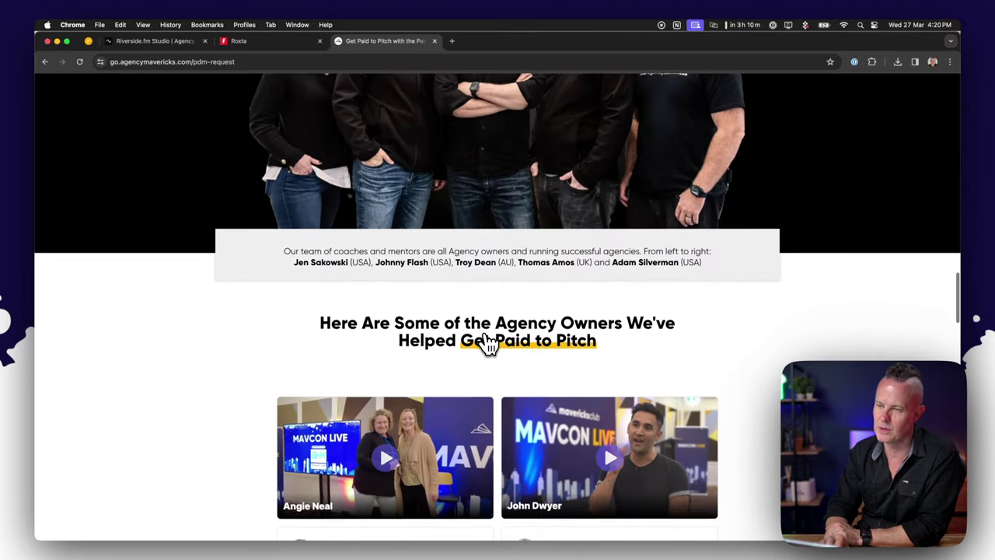
scroll(231, 357, down, 5)
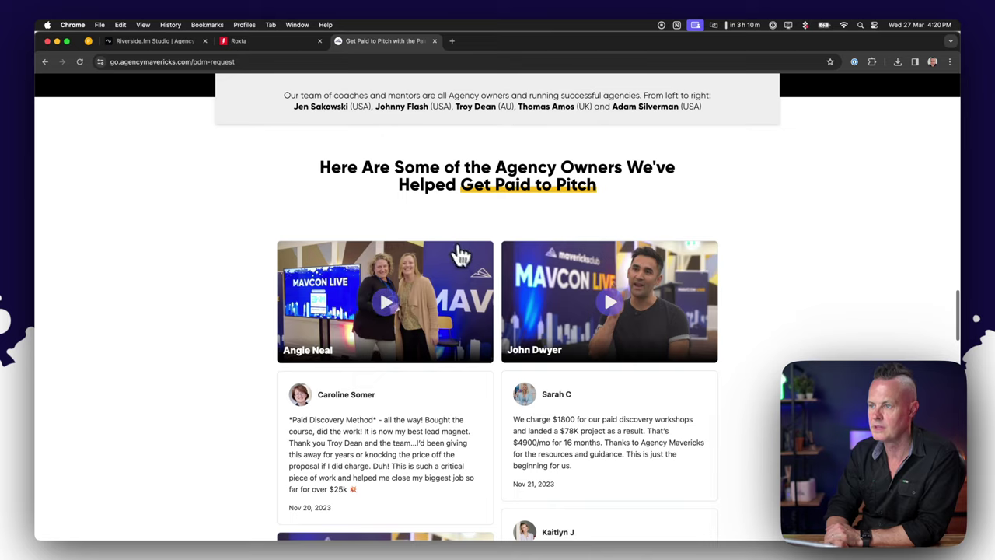
scroll(458, 305, down, 20)
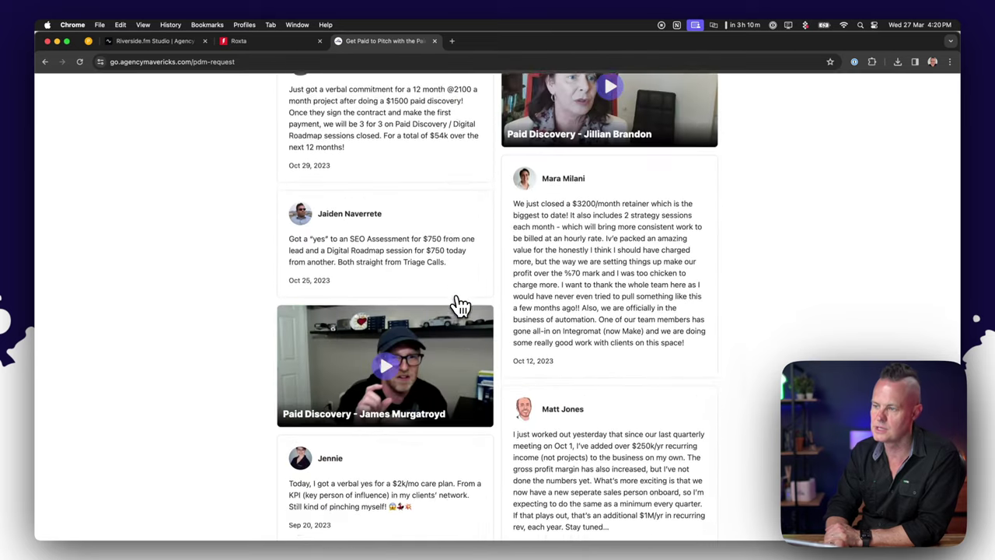
scroll(460, 305, down, 20)
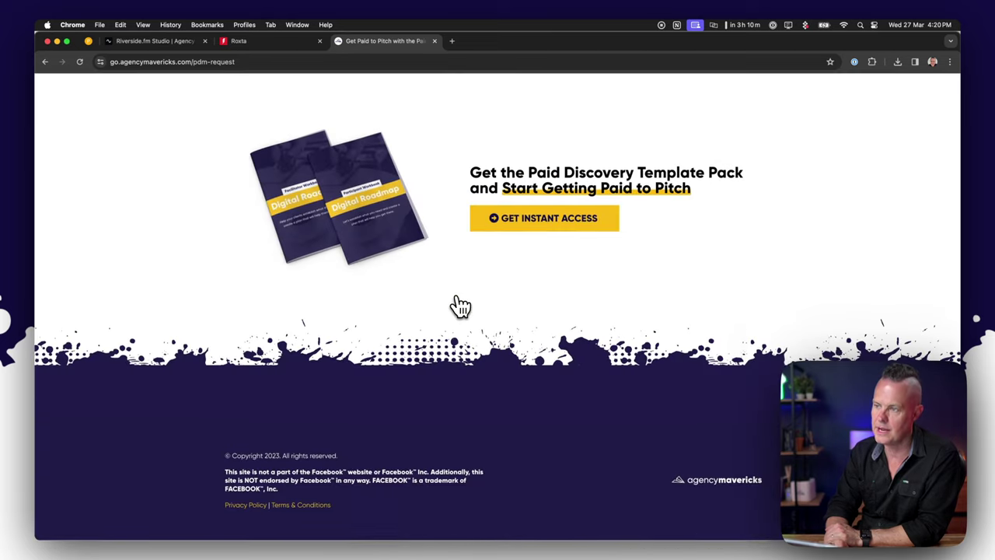
scroll(495, 286, down, 3)
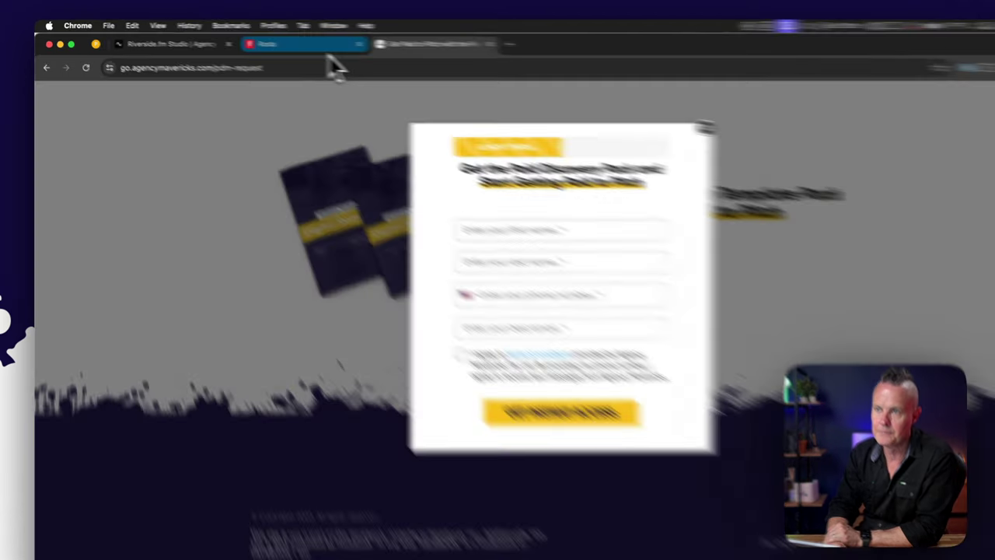
- Return to the Opt In Dark template in the page builder and review it back up to the hero section
click(288, 41)
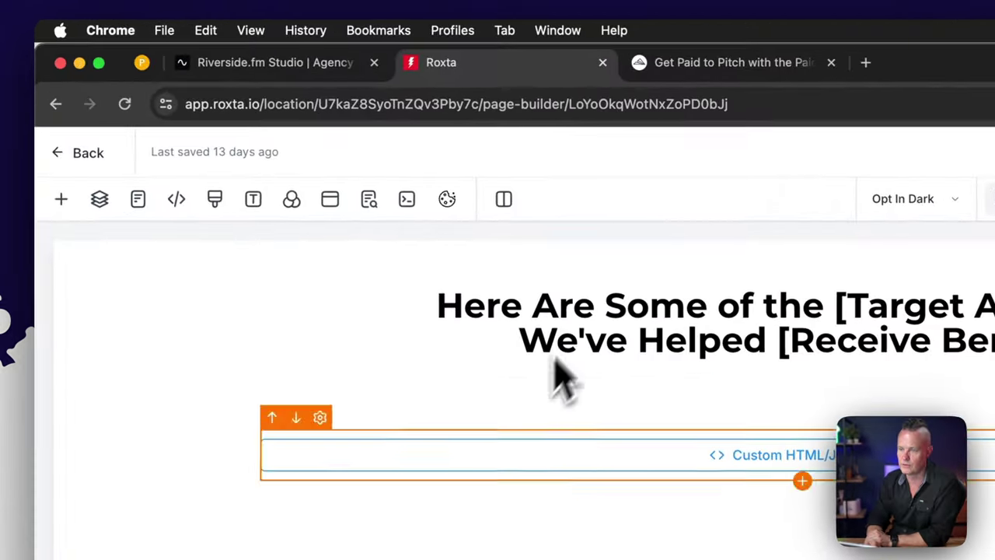
scroll(280, 536, down, 10)
scroll(280, 536, up, 15)
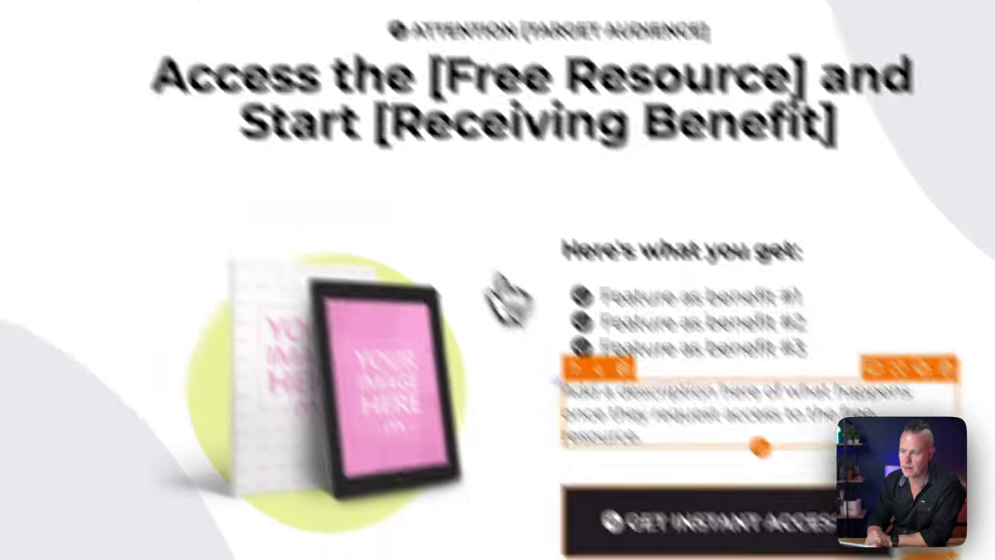
- Open the opt-in popup of the page and change its progress bar's background color to green
click(579, 455)
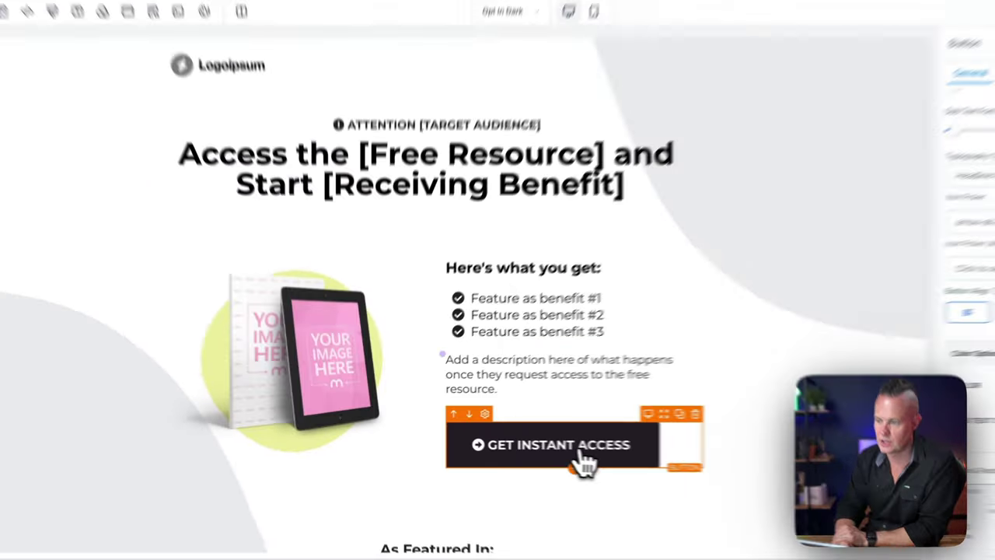
scroll(883, 249, down, 5)
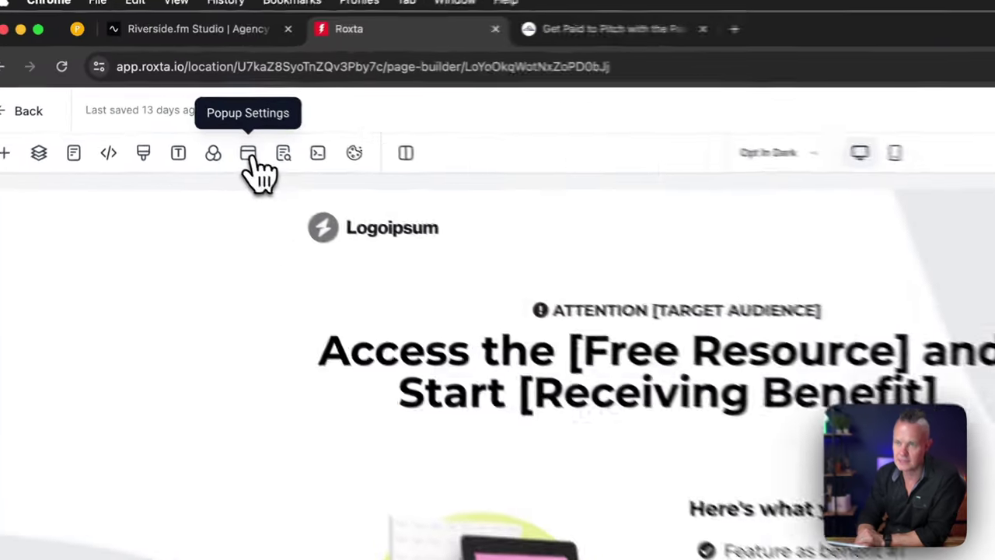
click(185, 113)
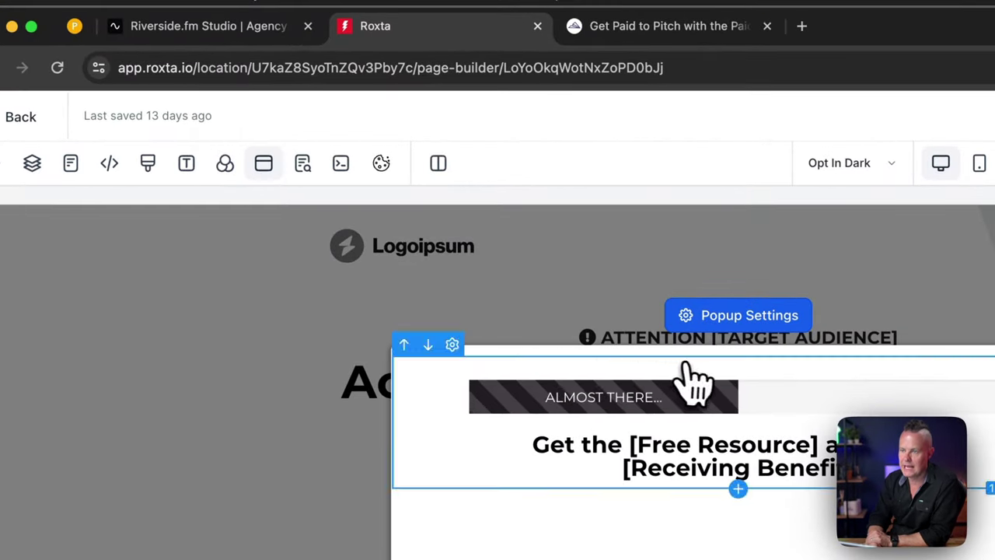
click(698, 393)
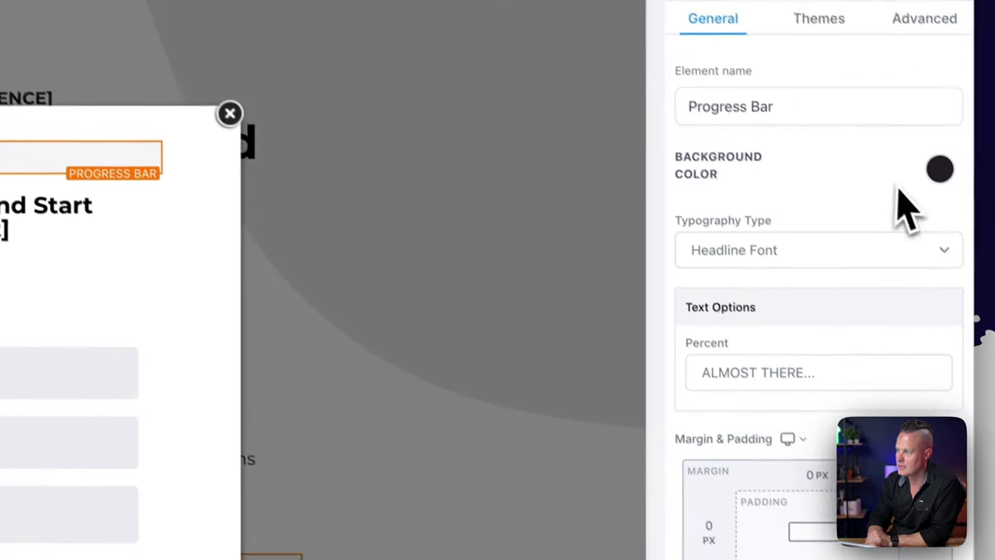
click(927, 153)
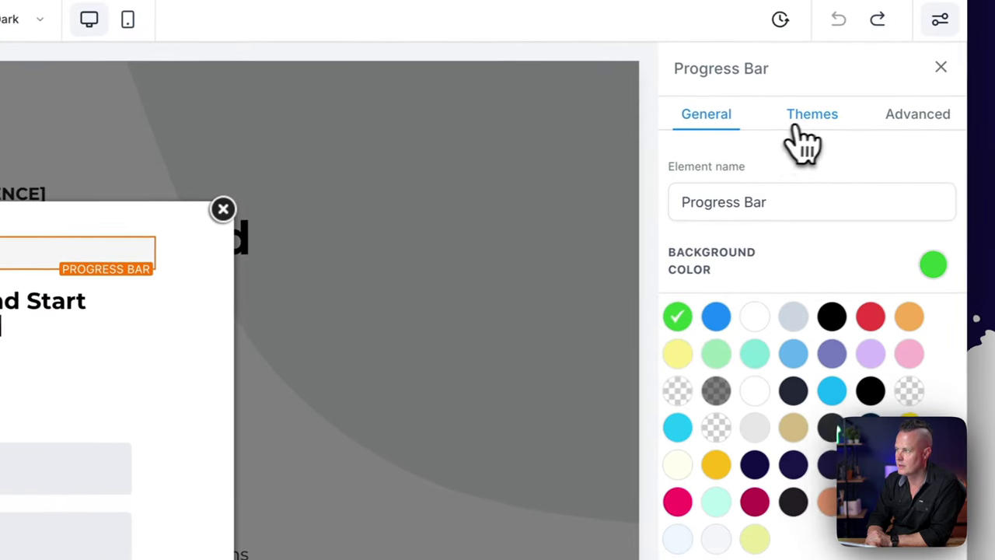
click(807, 4)
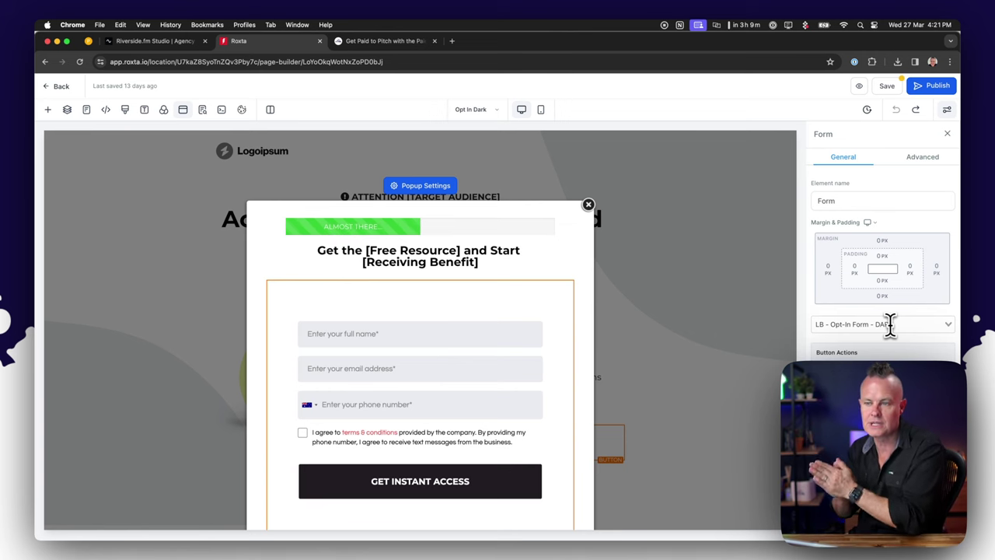
- Assign the AF - Free Resource Request form to the popup, keep its redirect action on Go to Next step, and review the form
click(891, 324)
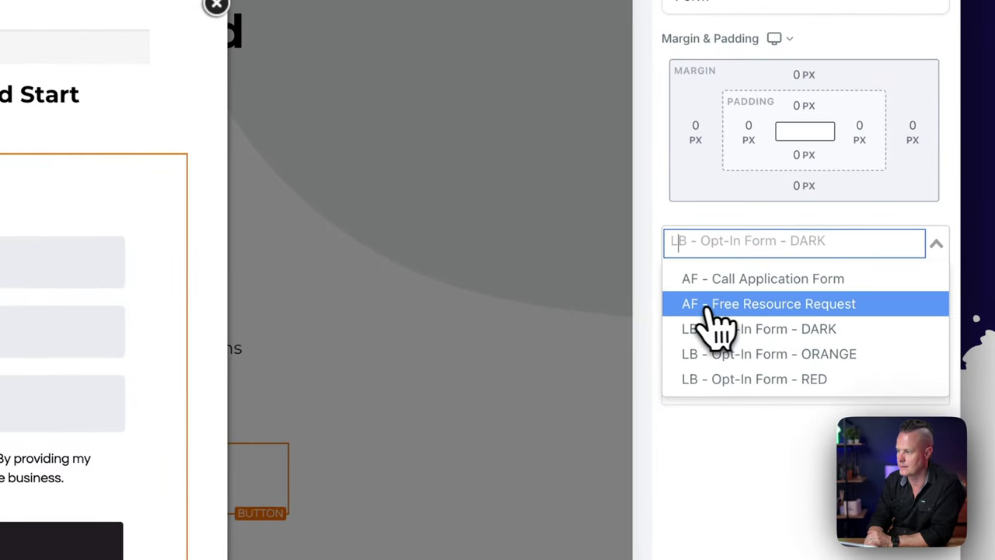
click(777, 307)
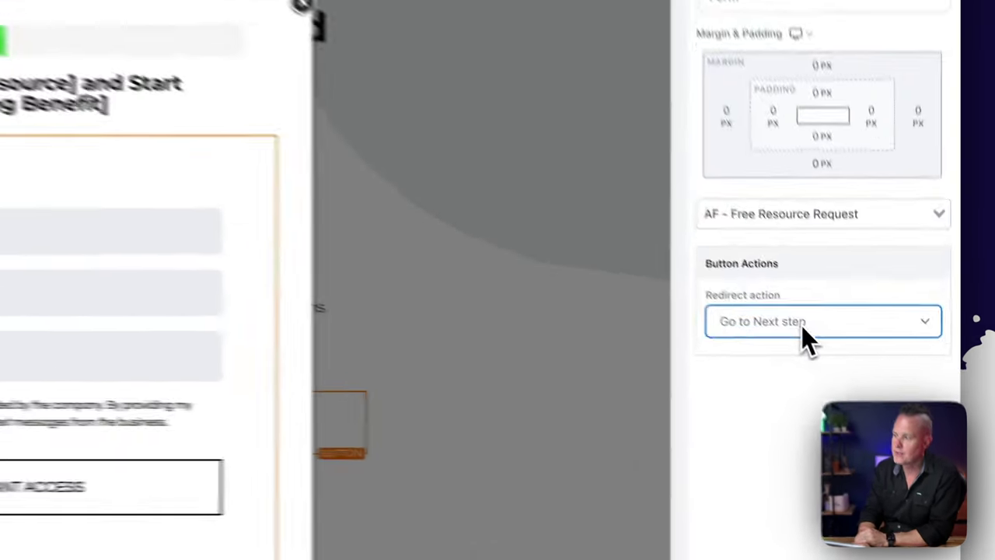
click(871, 395)
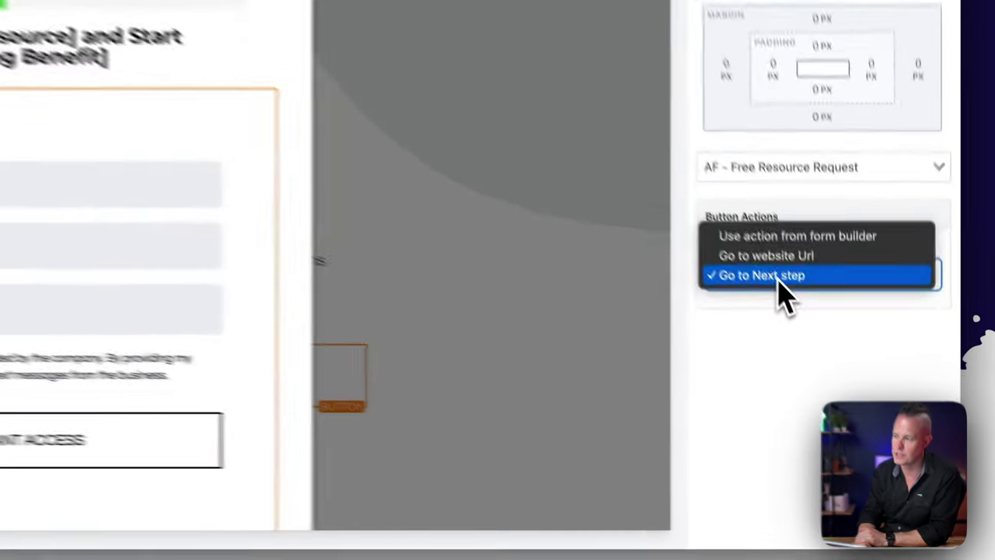
click(857, 389)
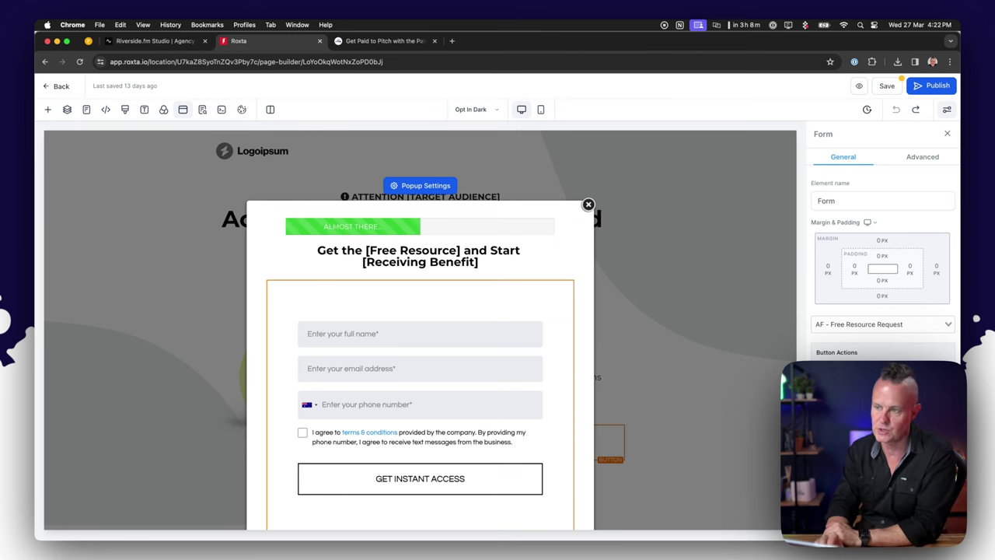
scroll(467, 379, down, 2)
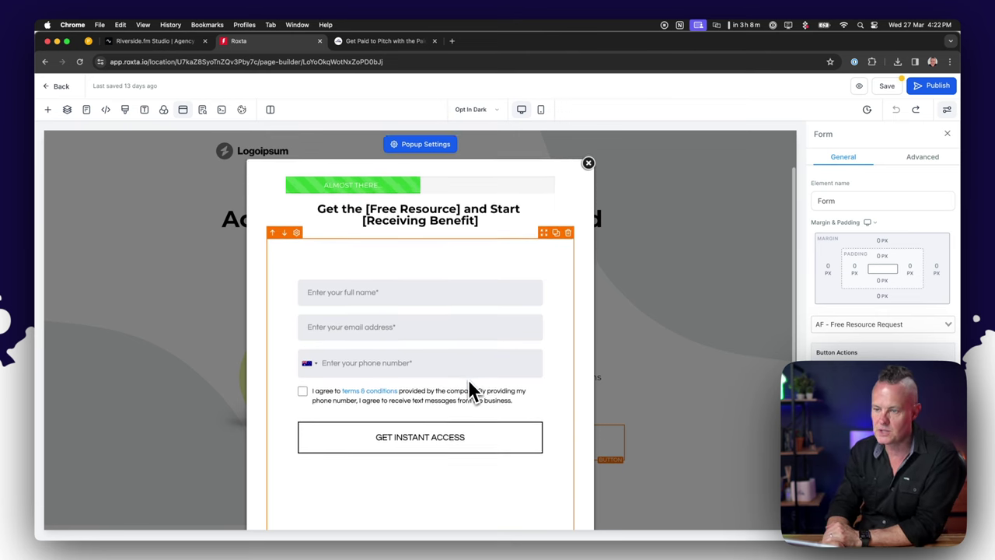
scroll(466, 378, up, 1)
scroll(452, 347, up, 1)
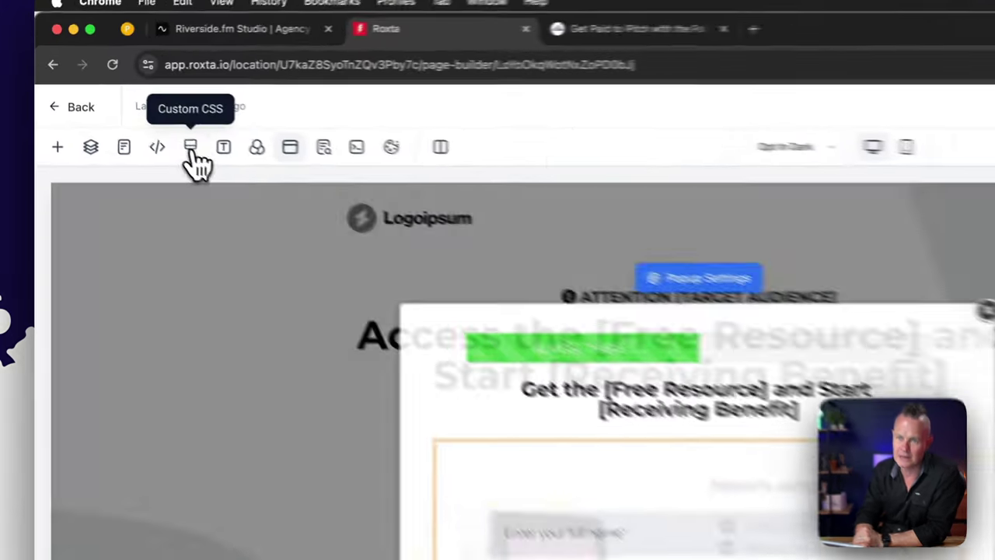
- Look over the custom CSS of the Opt In Dark page and close its editor
click(126, 112)
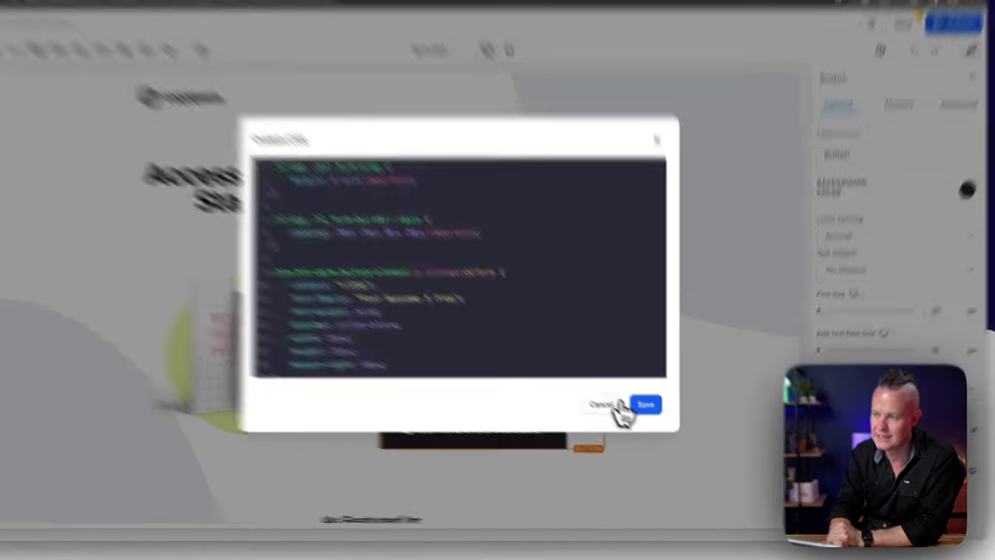
click(659, 421)
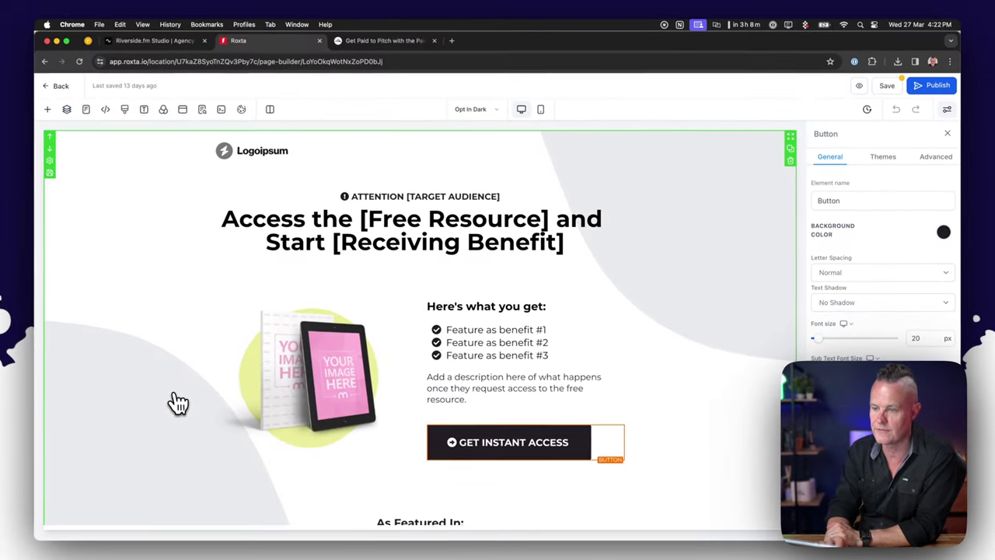
scroll(177, 402, down, 2)
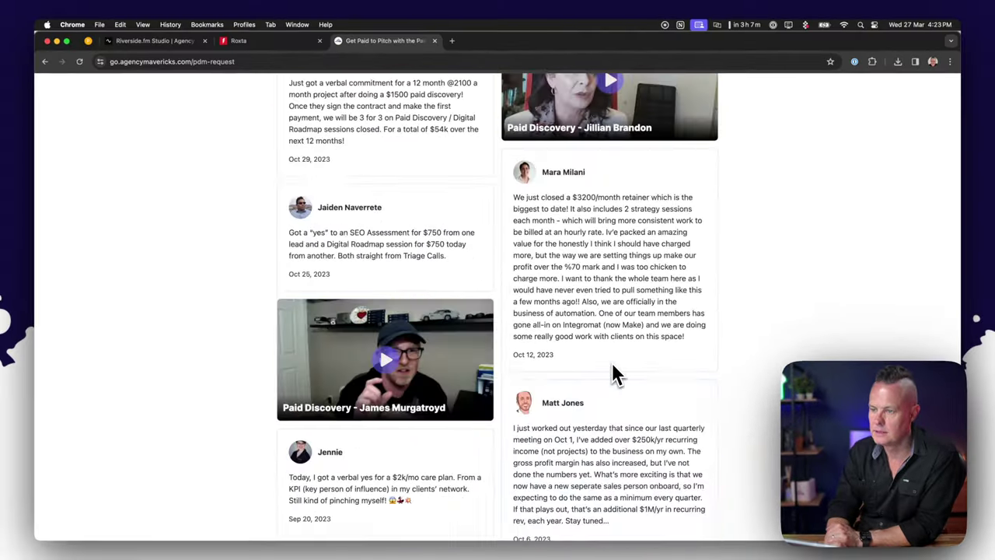
- Review the live page's testimonials and closing call to action, and return up past the team and benefits sections
scroll(612, 363, down, 15)
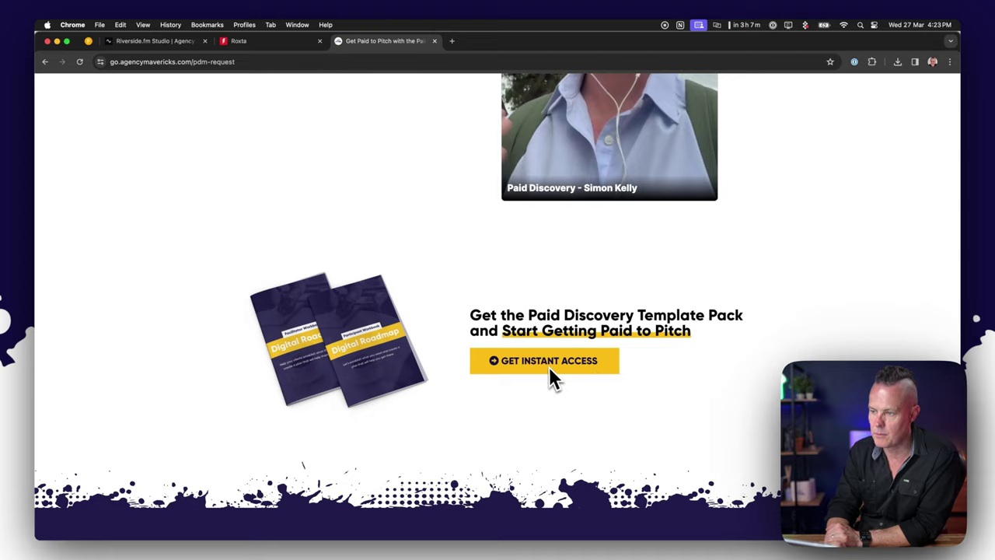
scroll(402, 279, up, 20)
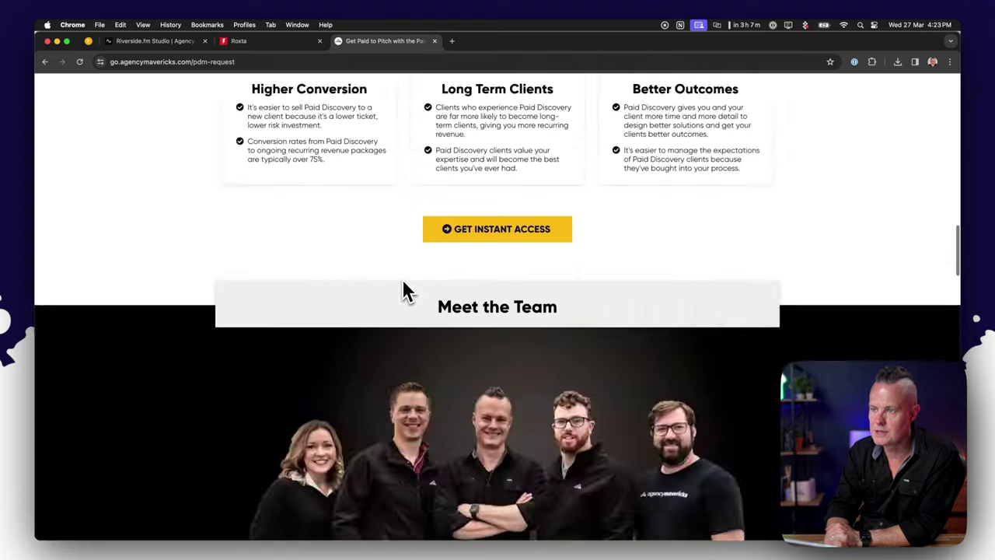
scroll(403, 290, up, 20)
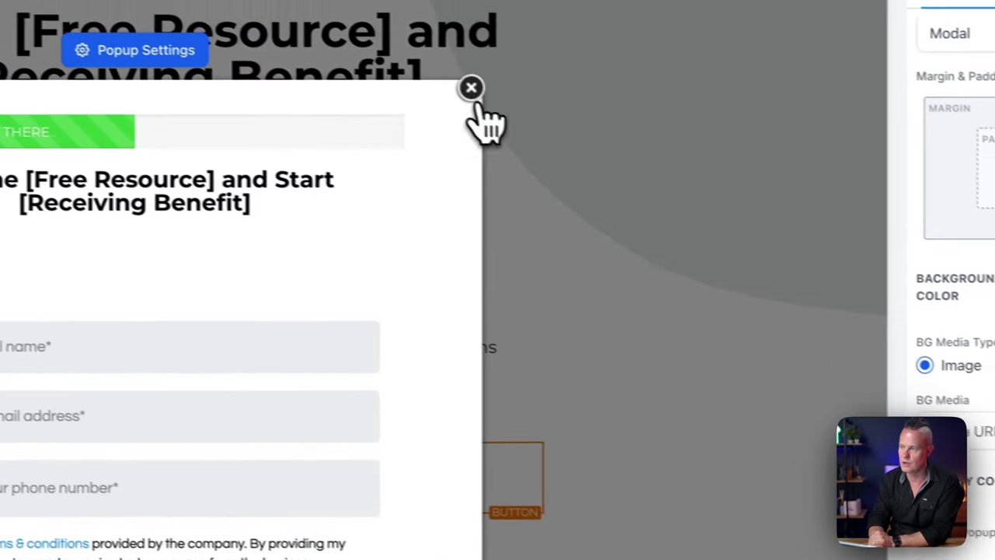
- Close the template's opt-in popup and examine the Get Instant Access buttons from the hero section down to the one below the benefits
click(472, 91)
click(433, 477)
scroll(573, 417, down, 10)
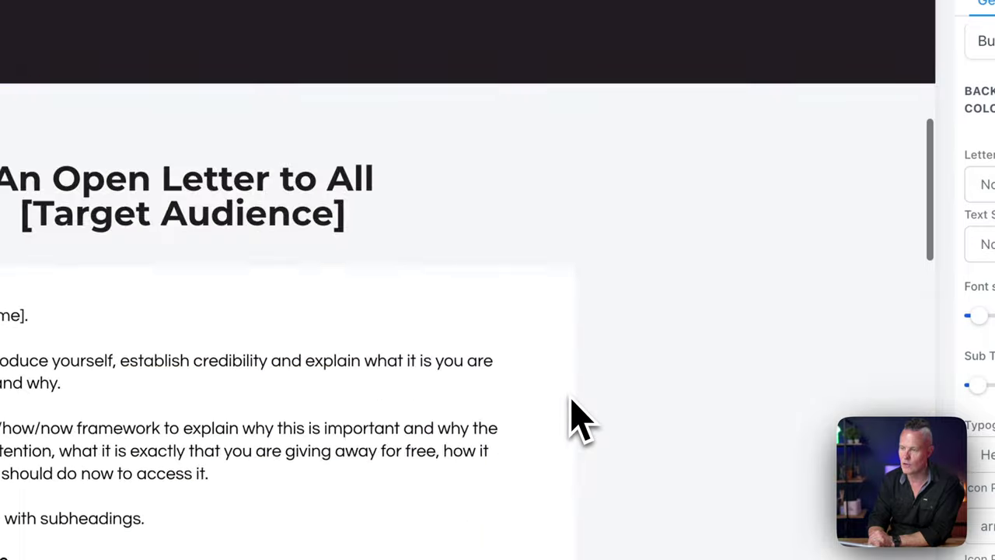
scroll(573, 417, down, 15)
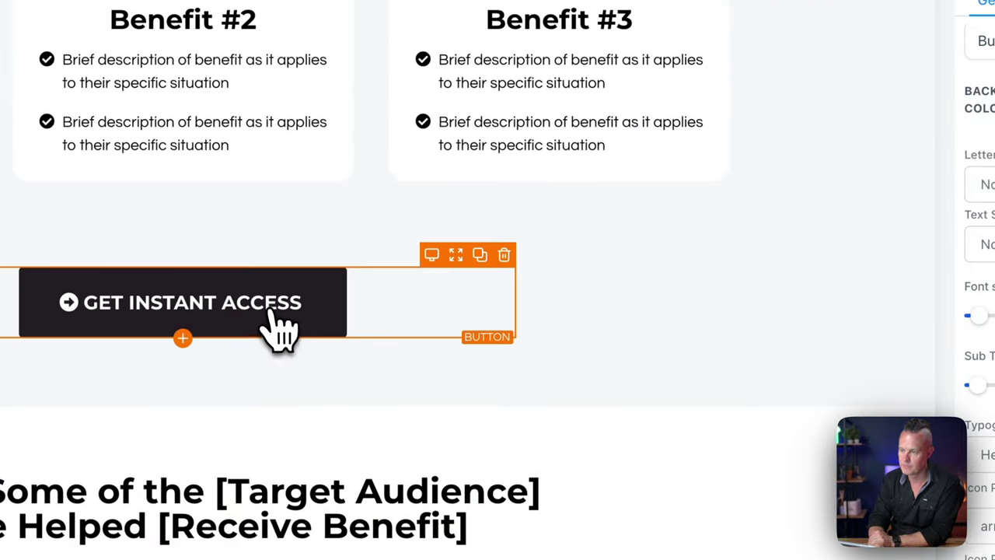
scroll(796, 329, down, 5)
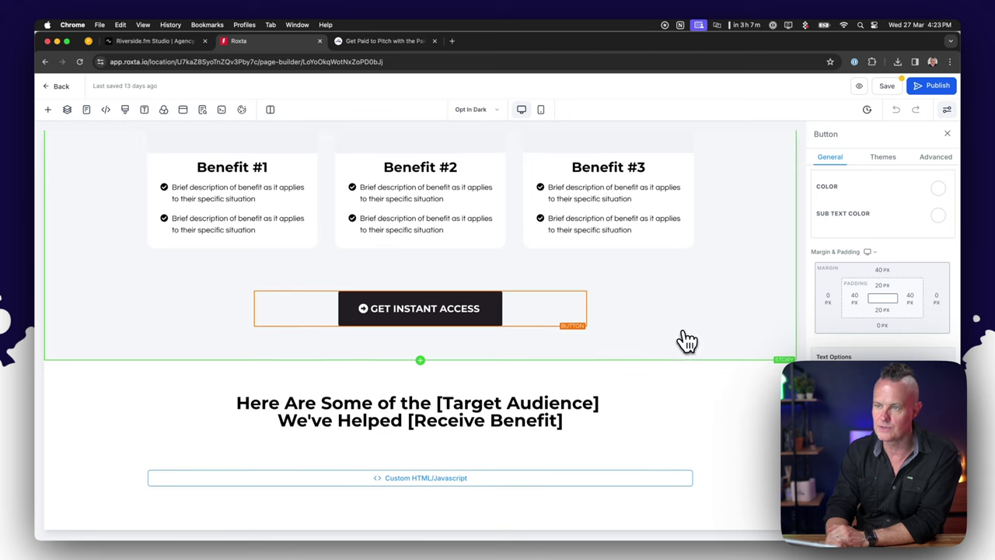
- Review the template's three benefit cards and the open letter's why/what/how/now copy, working back up the page
scroll(685, 342, up, 2)
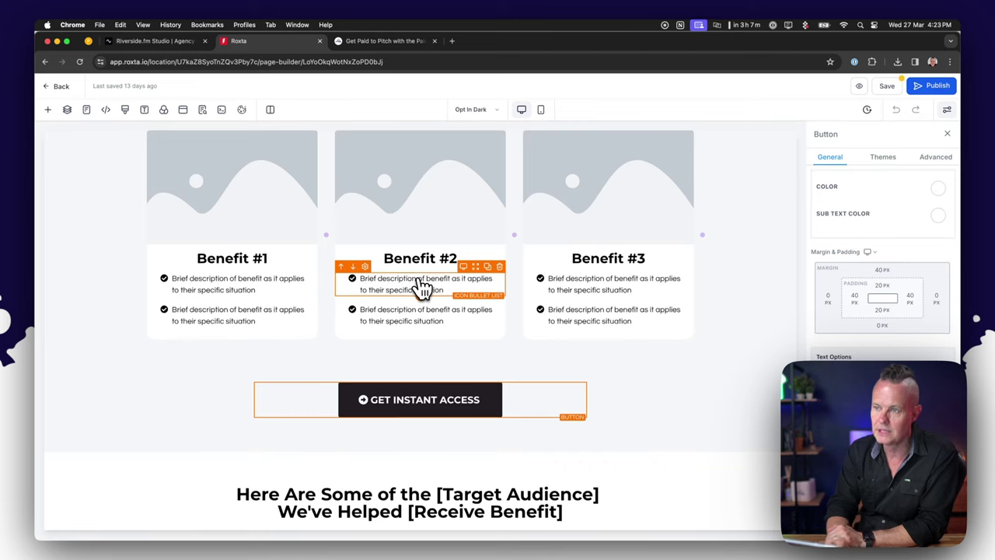
scroll(376, 286, up, 6)
scroll(374, 285, up, 8)
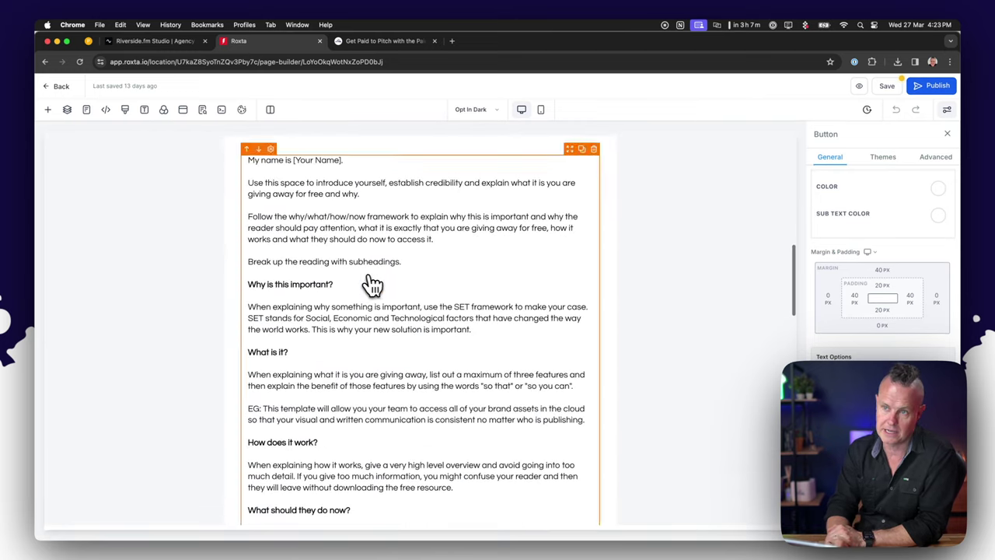
scroll(192, 298, up, 5)
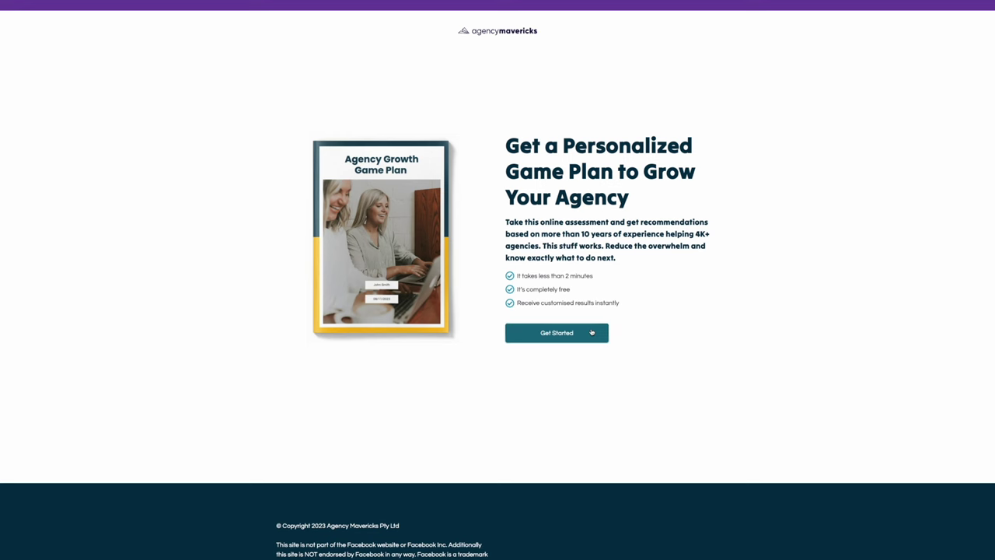
- Start the online assessment from the Agency Growth Game Plan landing page
click(590, 332)
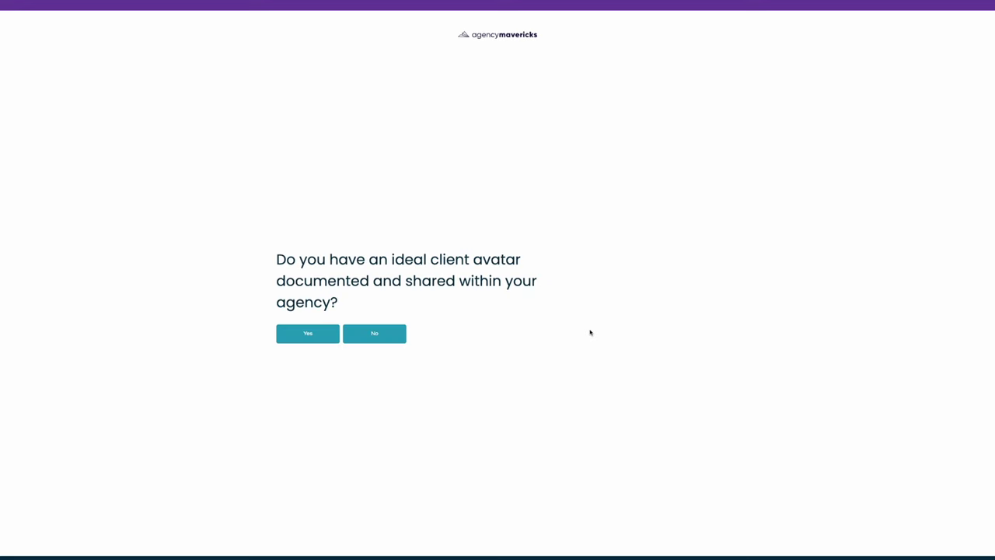